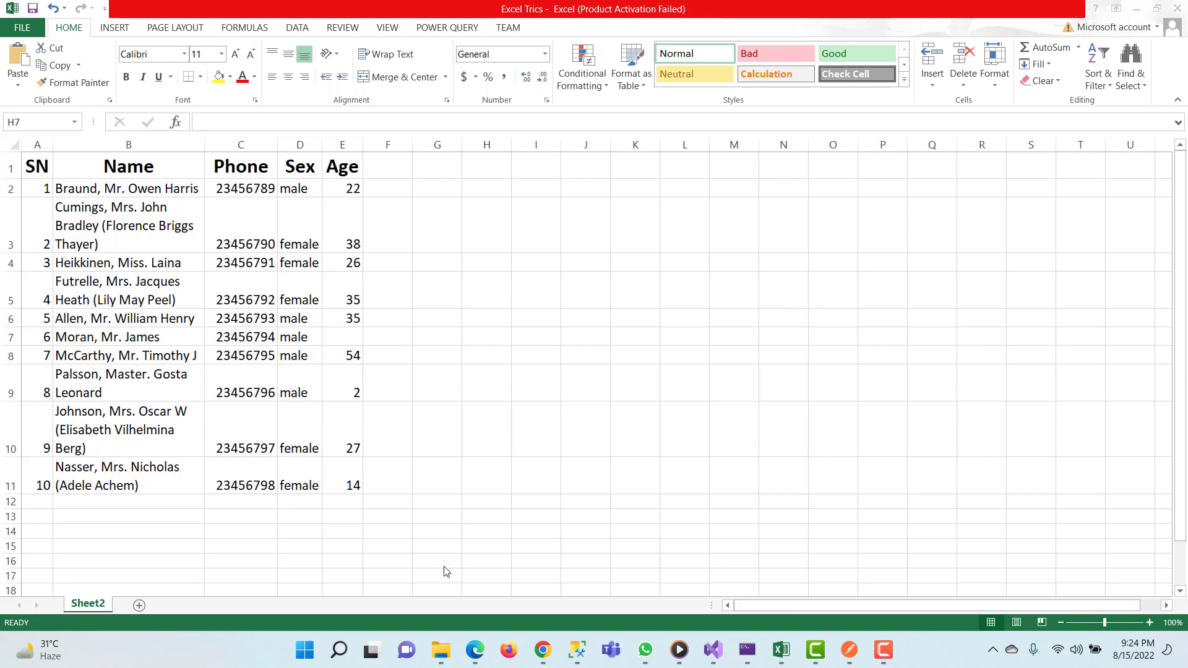
- Enter the record 14, hjkhjk, 675675, male, 23 across row 12
left_click(41, 503)
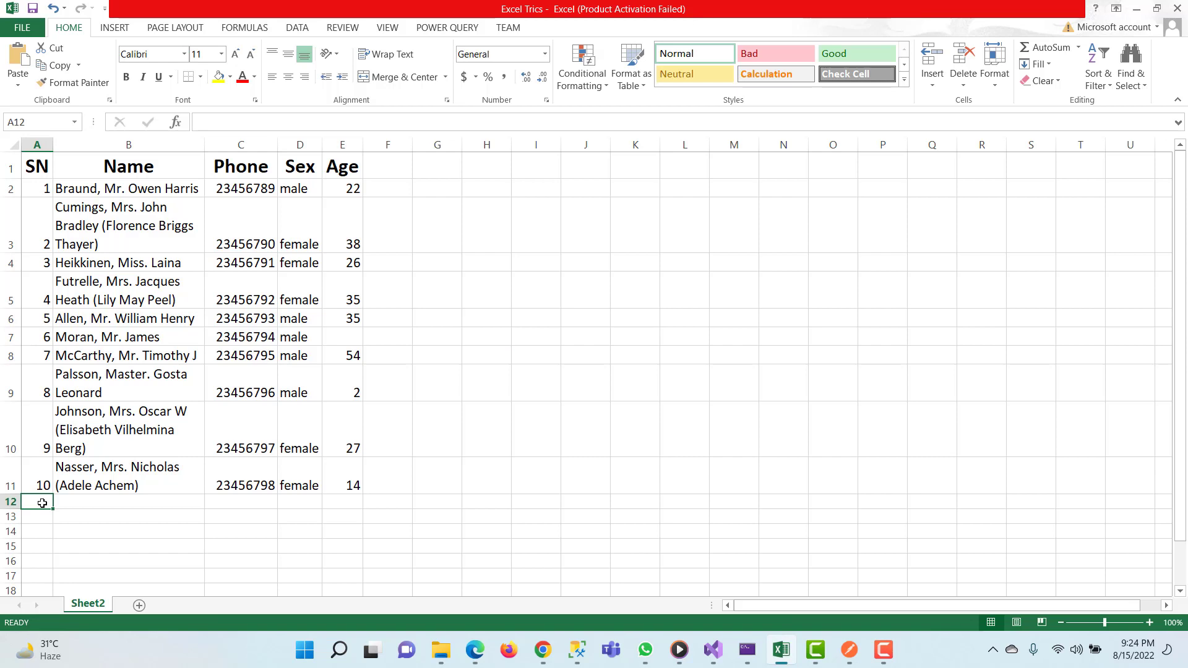
type("1")
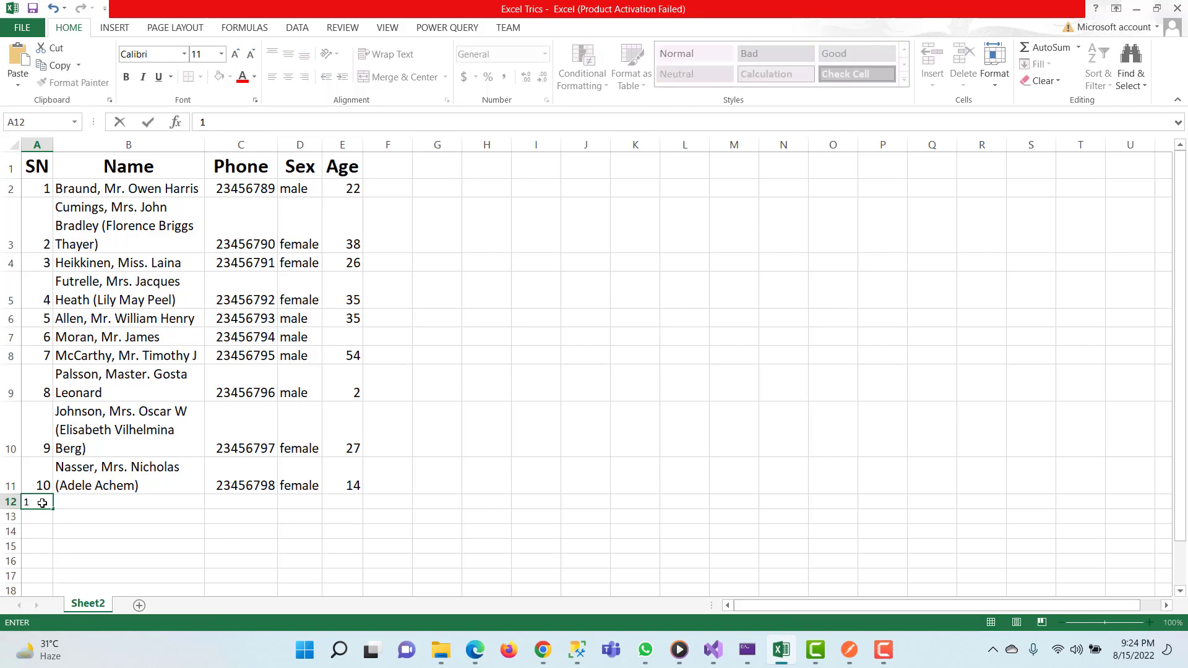
type("4")
key("Tab")
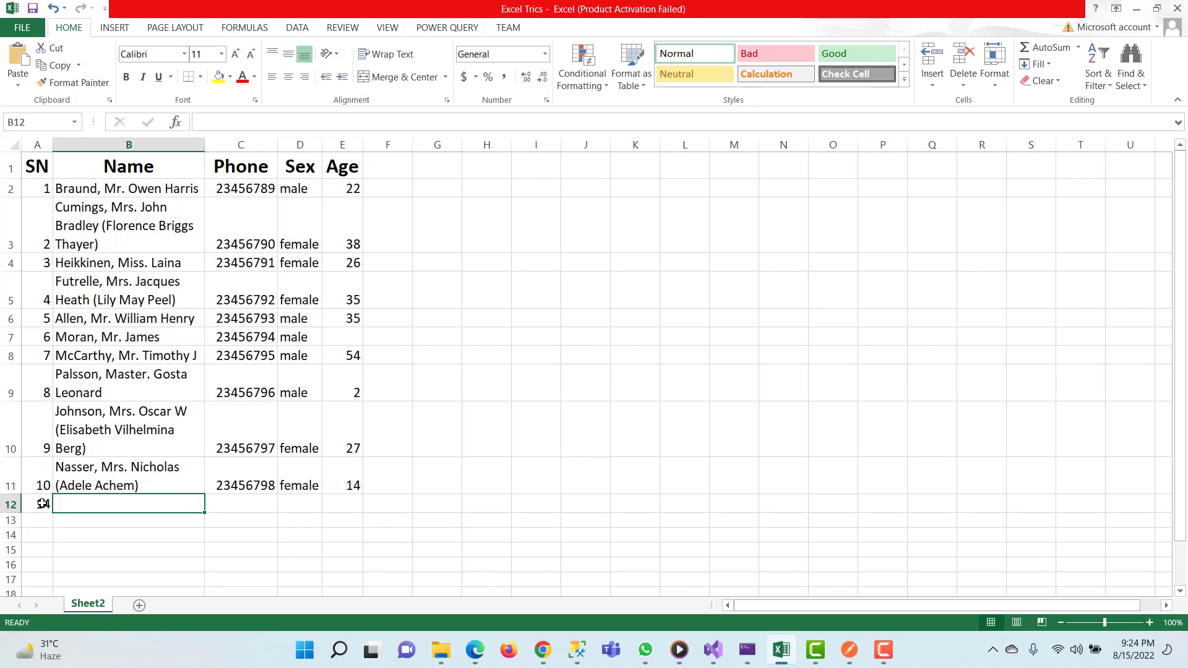
type("hjkhjk")
key("Tab")
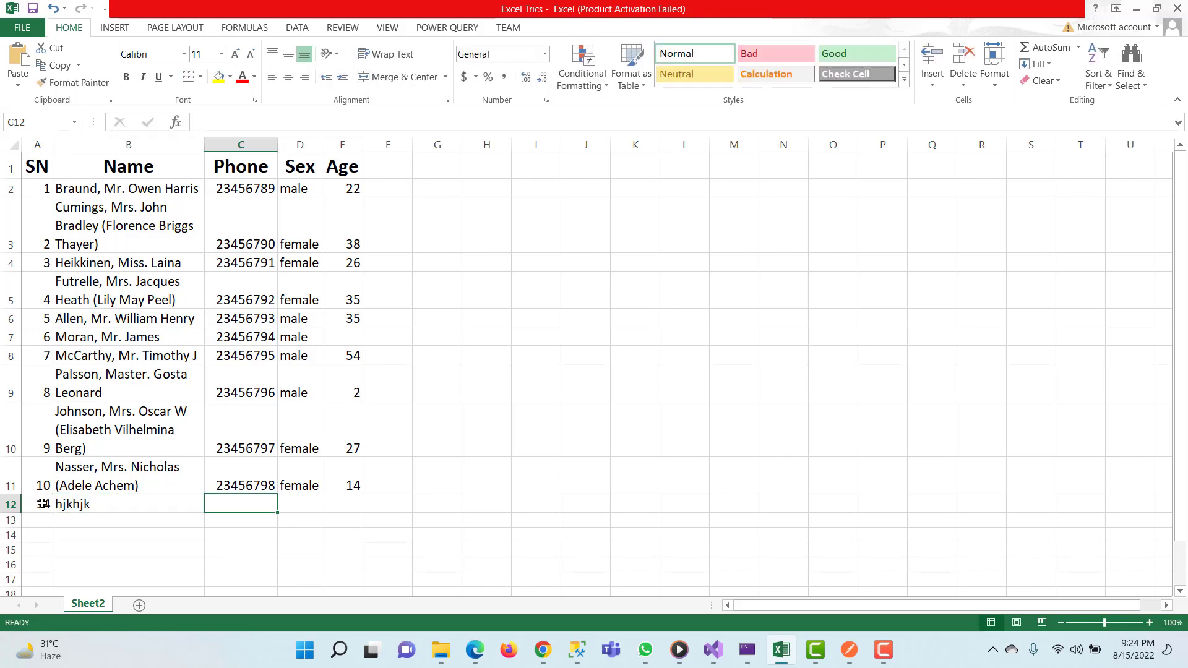
type("675675")
key("Tab")
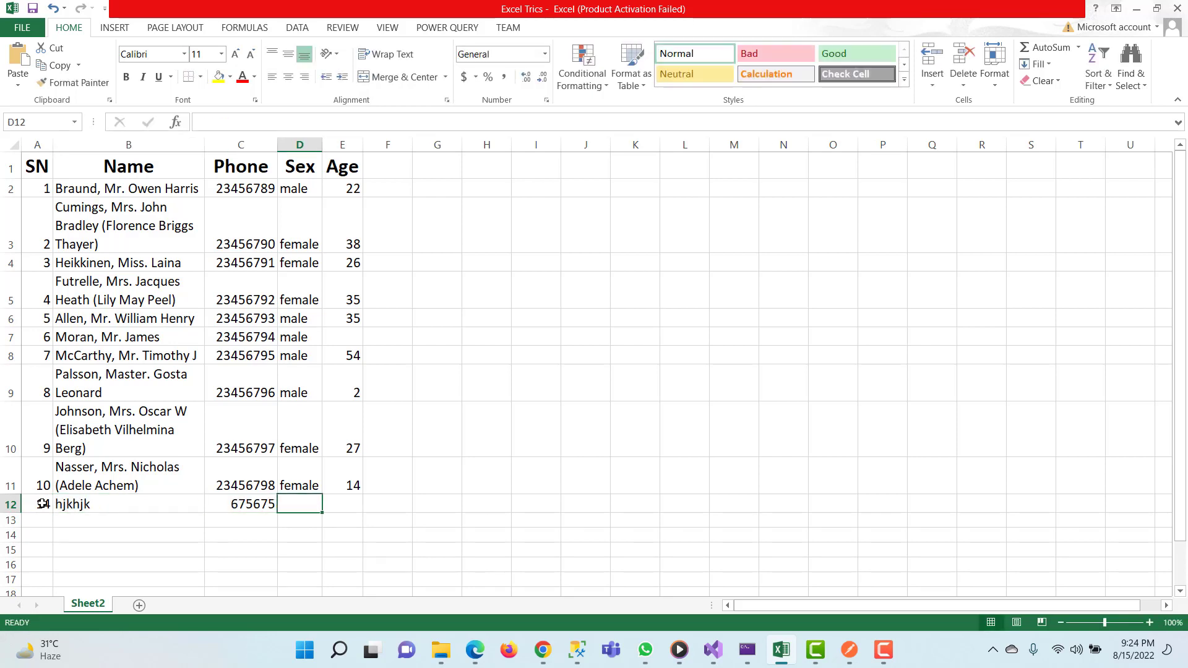
type("male")
key("Tab")
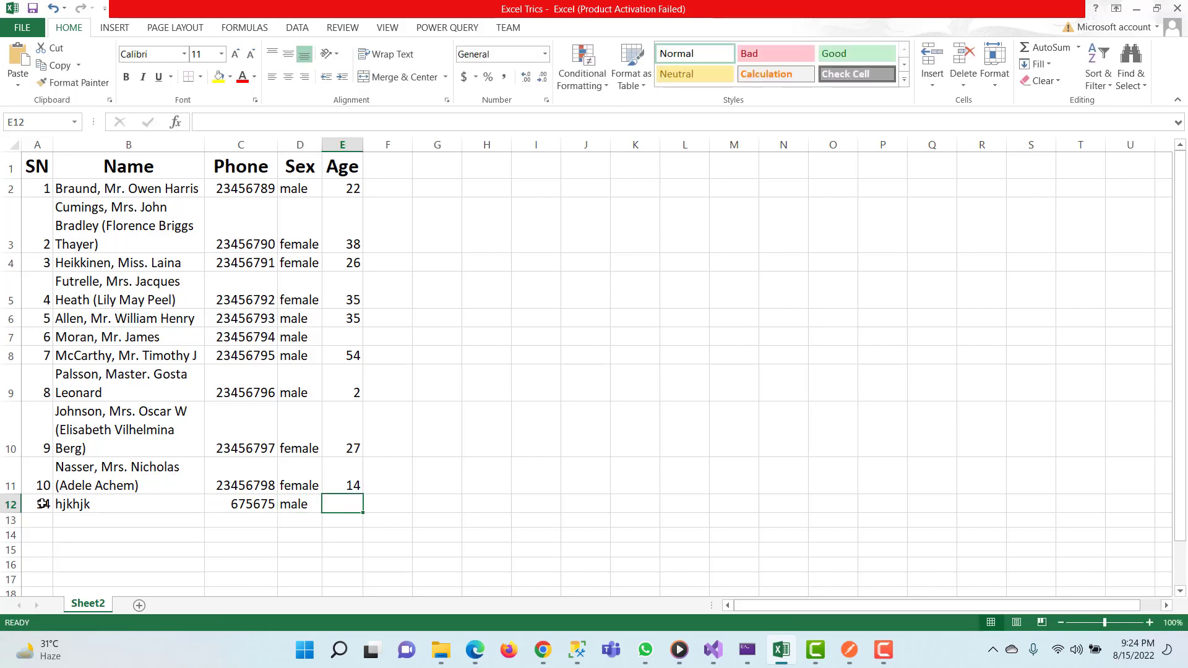
type("23")
key("Tab")
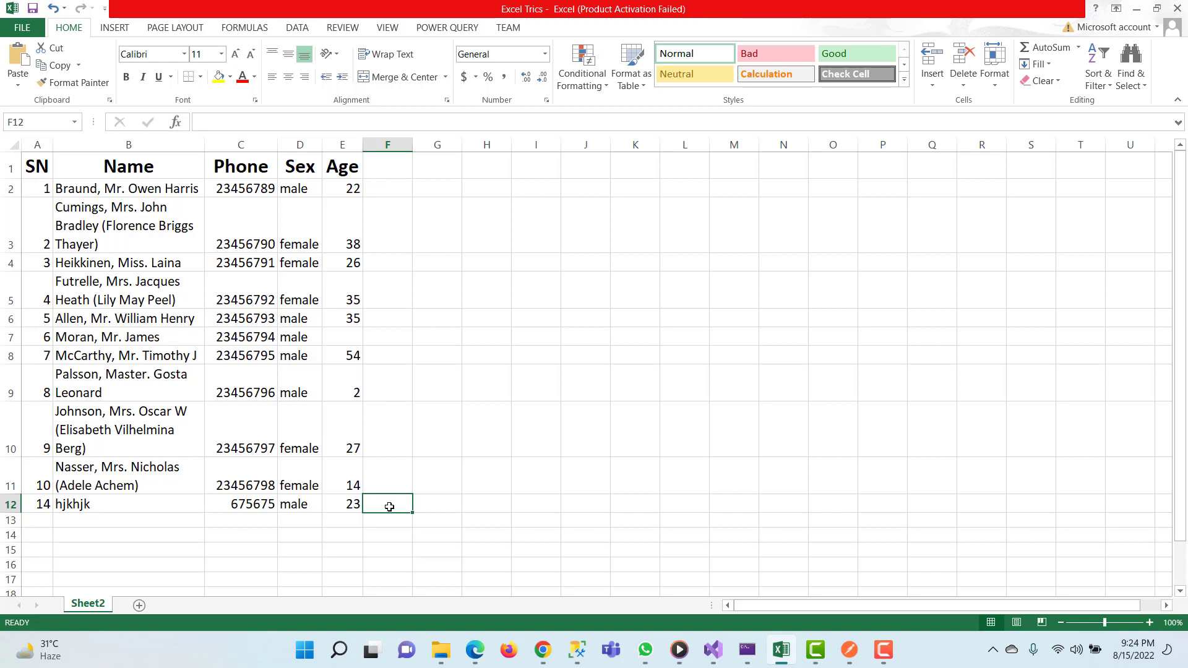
- Check along row 12, then enter serial number 15 in A13
key("Right")
key("Right")
key("Right")
key("Right")
key("Right")
key("Right")
key("Right")
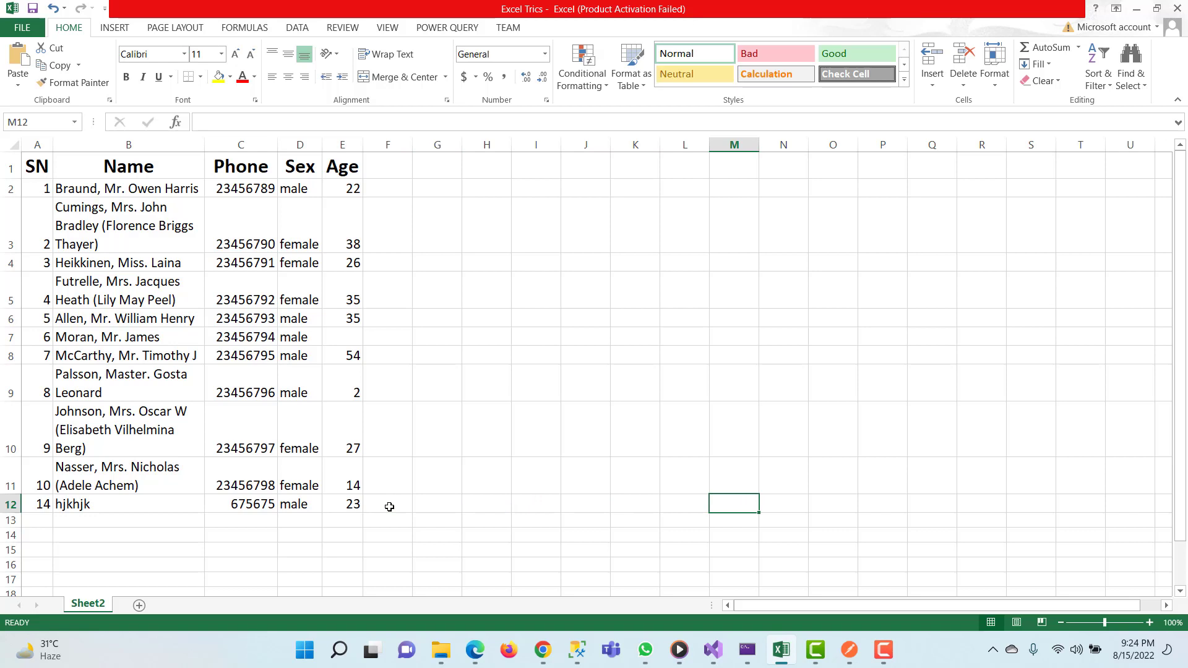
key("Right")
key("Right")
key("Right")
key("Right")
key("Right")
key("Right")
key("Right")
key("Right")
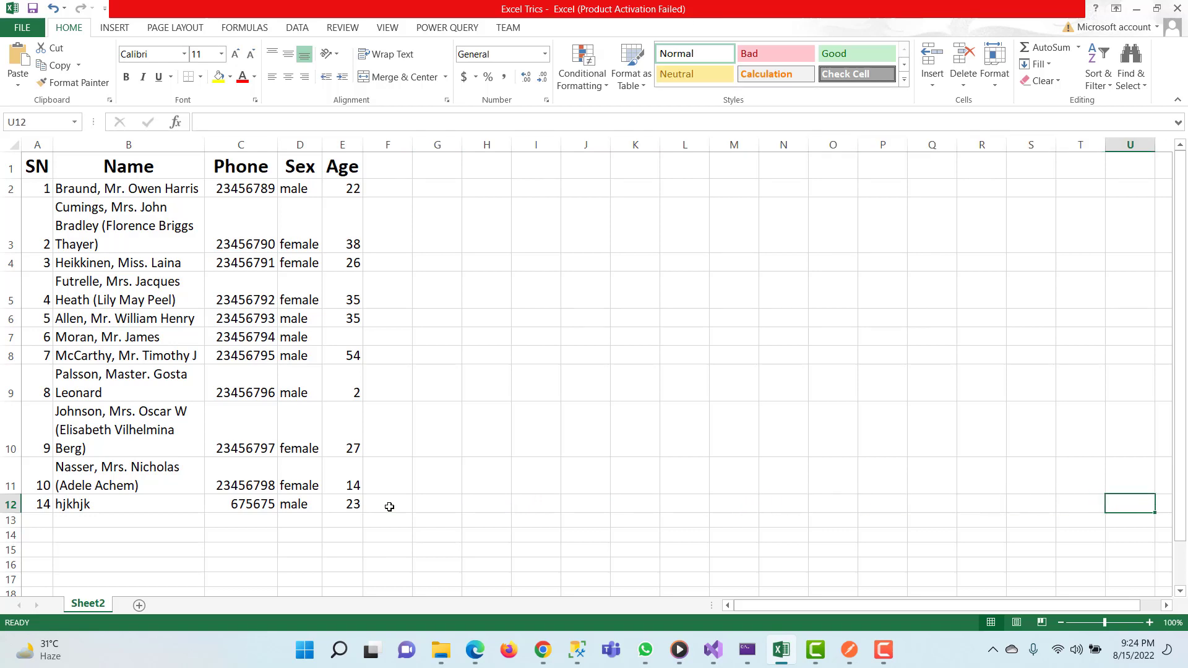
key("Right")
key("Right")
key("Left")
key("Left")
key("Left")
key("Left")
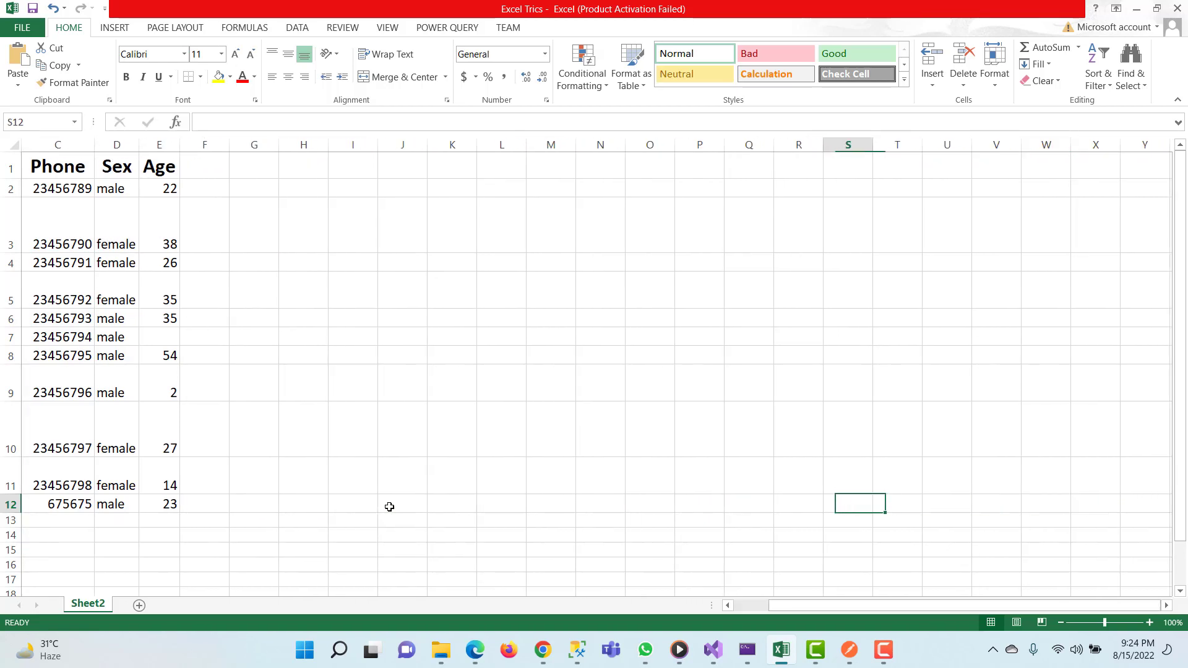
key("Left")
key("Left")
key("Left")
key("Left")
key("Left")
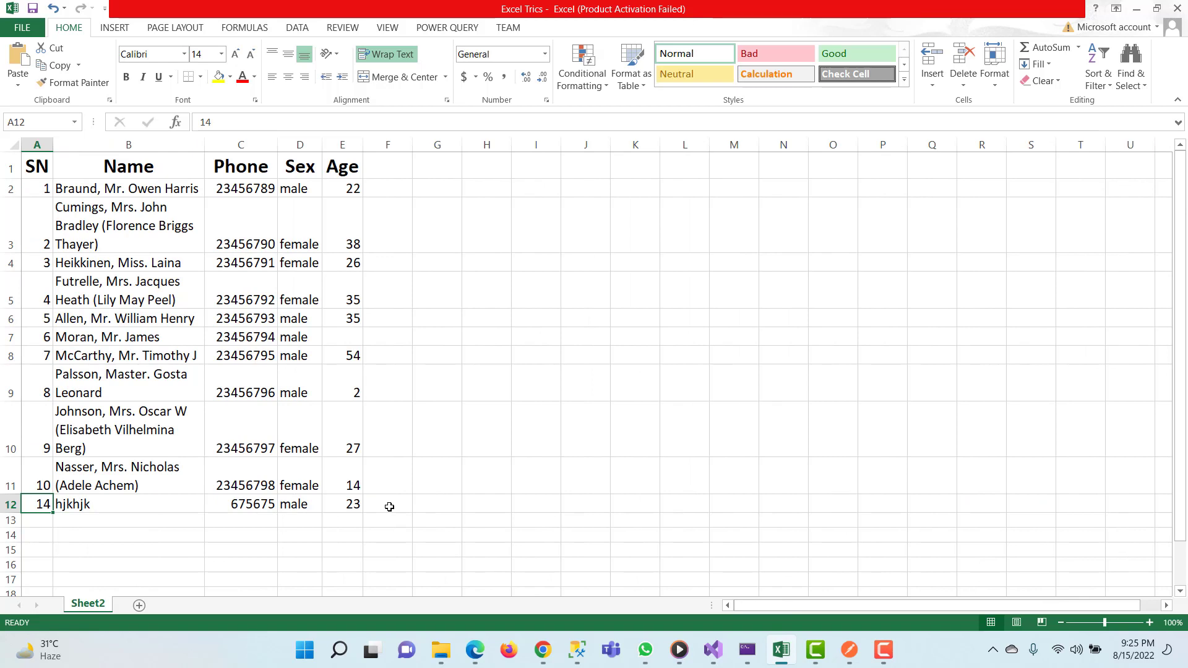
key("Down")
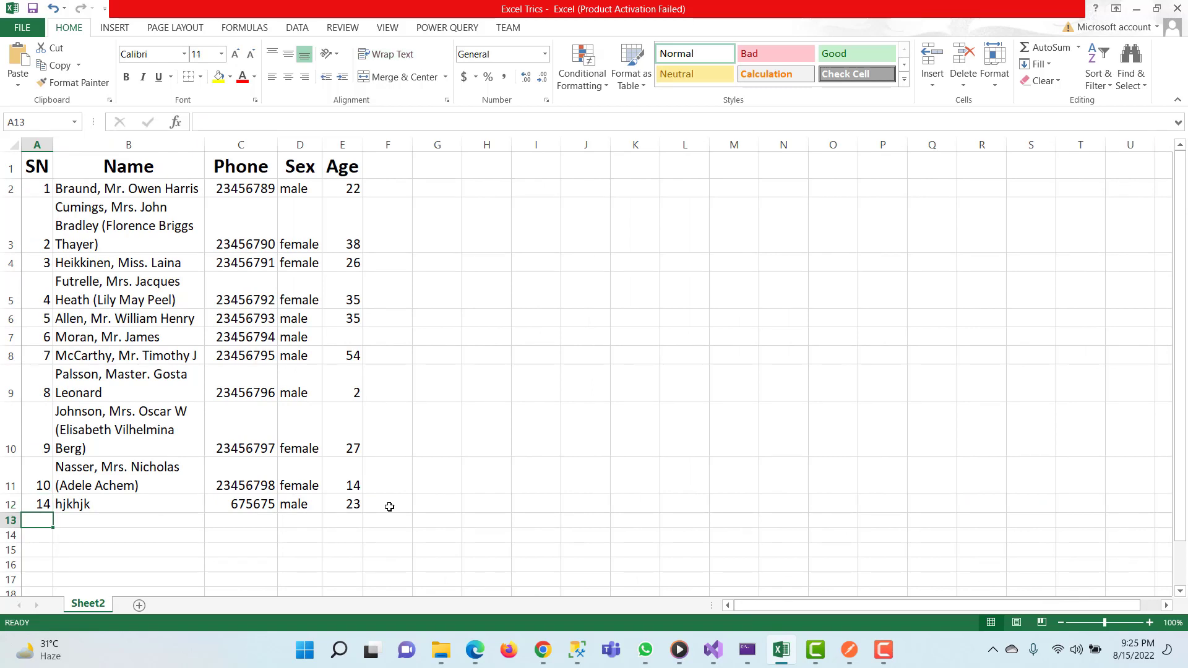
type("15")
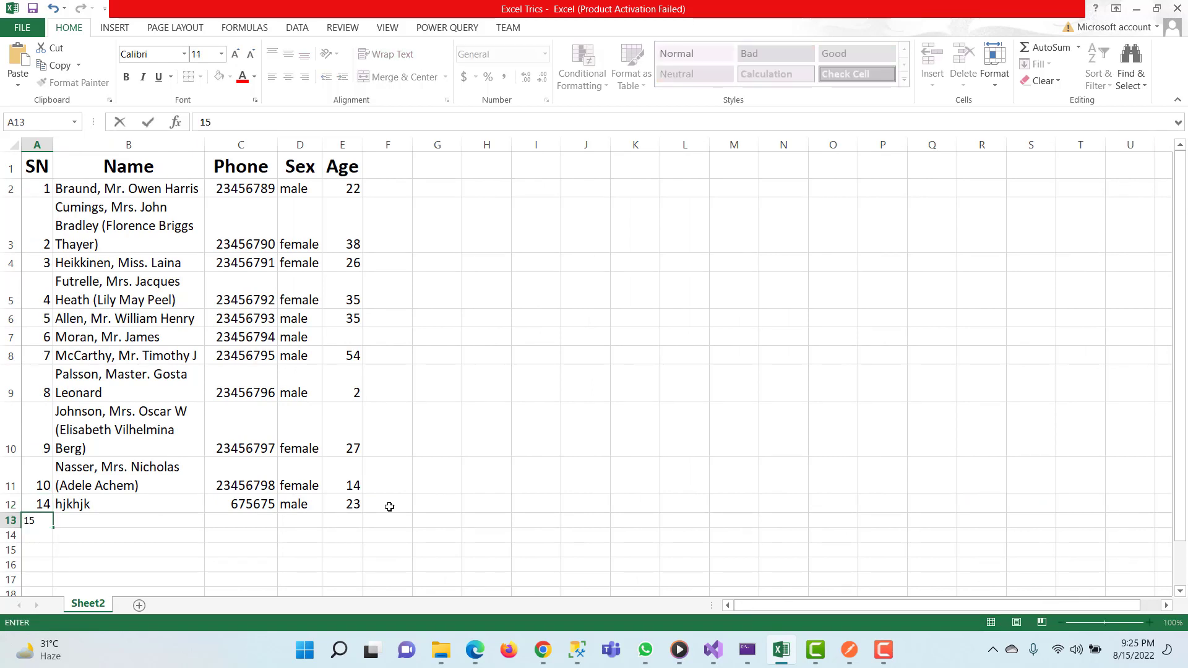
key("Tab")
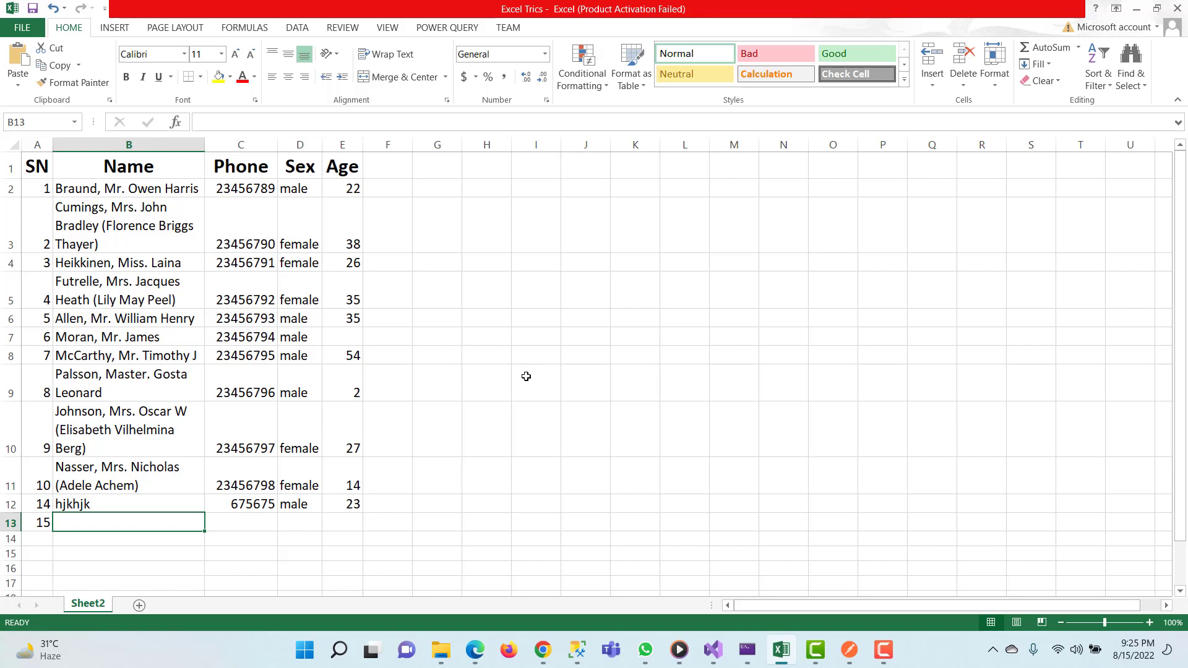
- Bring up the Quick Access Toolbar customization page through More Commands
left_click(107, 11)
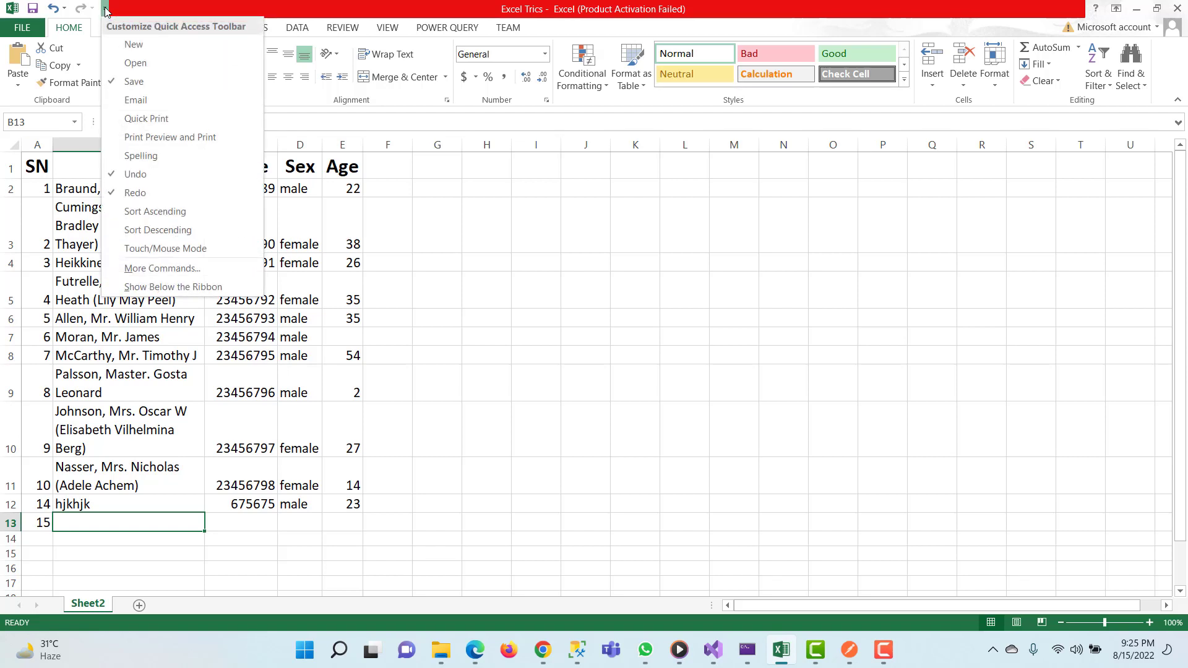
left_click(173, 274)
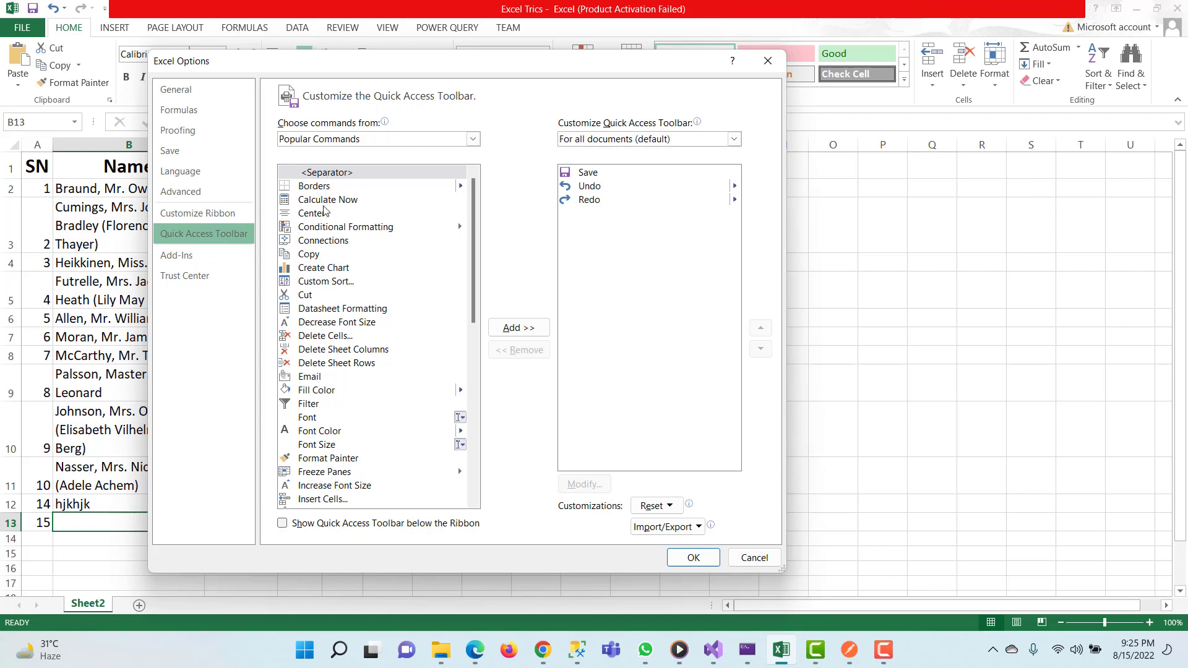
scroll(337, 424, "down", 2)
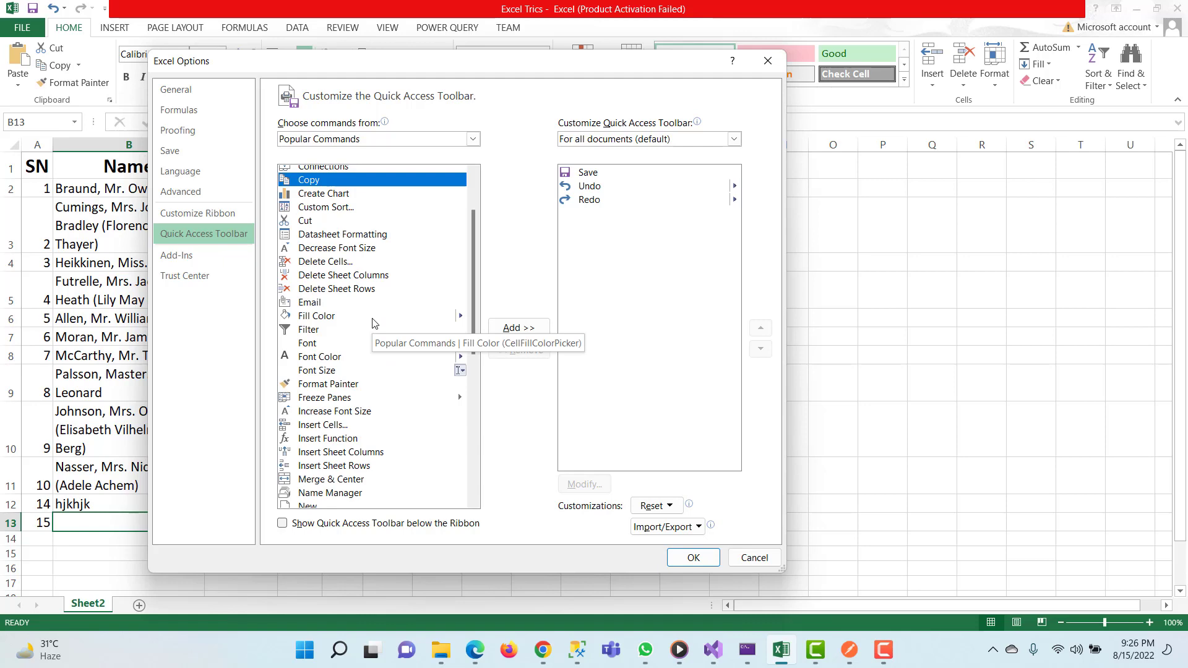
scroll(375, 322, "up", 2)
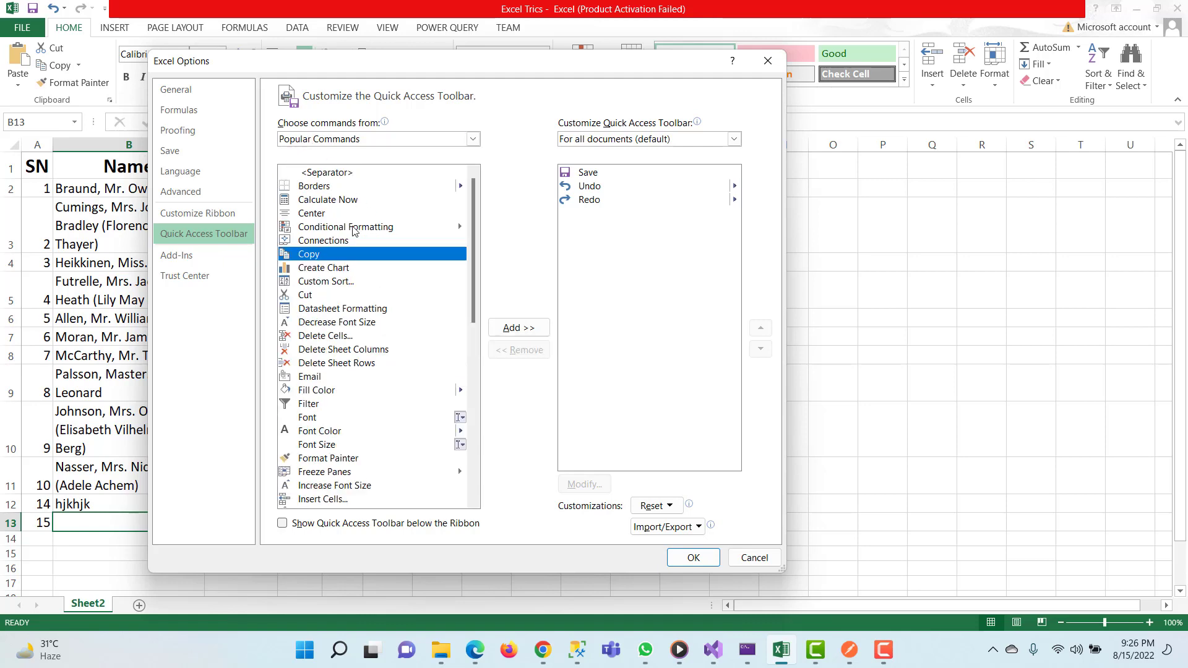
- Switch the command source to All Commands and select Form in the F section
left_click(476, 143)
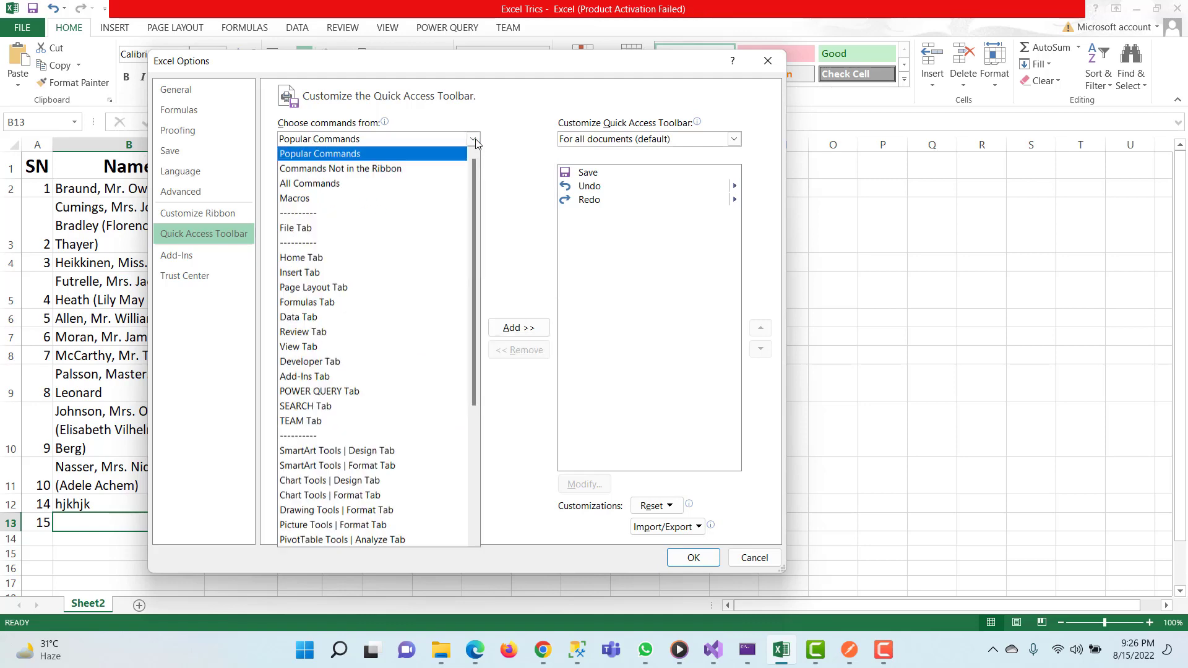
left_click(342, 189)
left_click(353, 241)
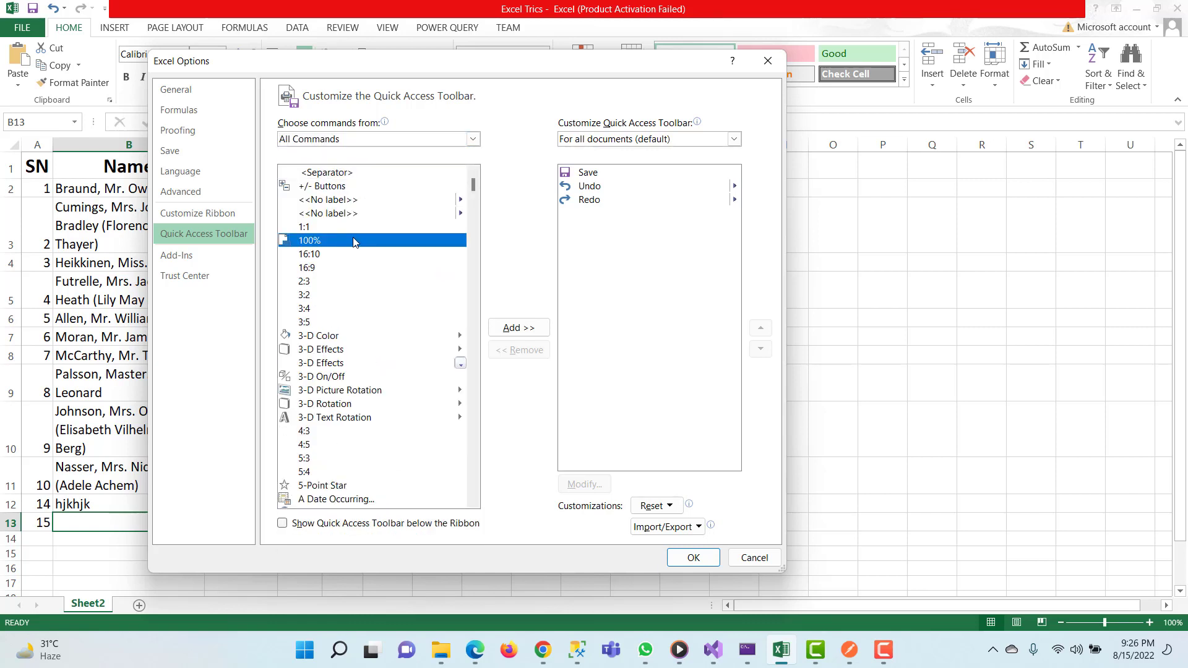
key("f")
scroll(353, 370, "down", 10)
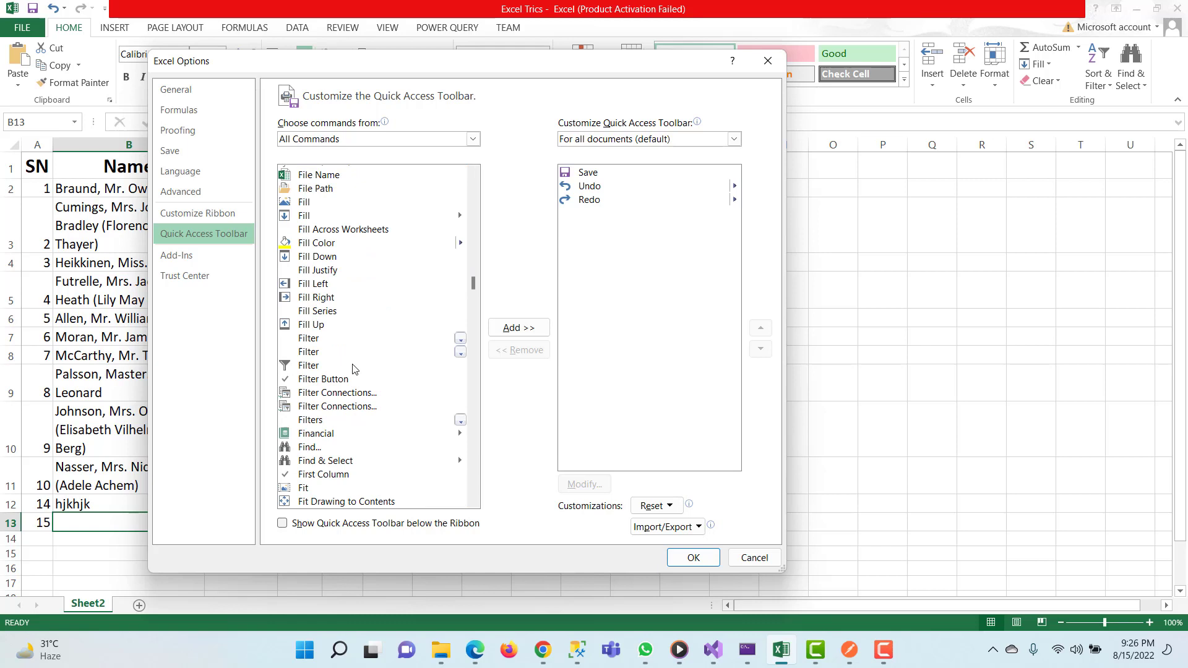
scroll(353, 370, "down", 2)
scroll(353, 374, "down", 2)
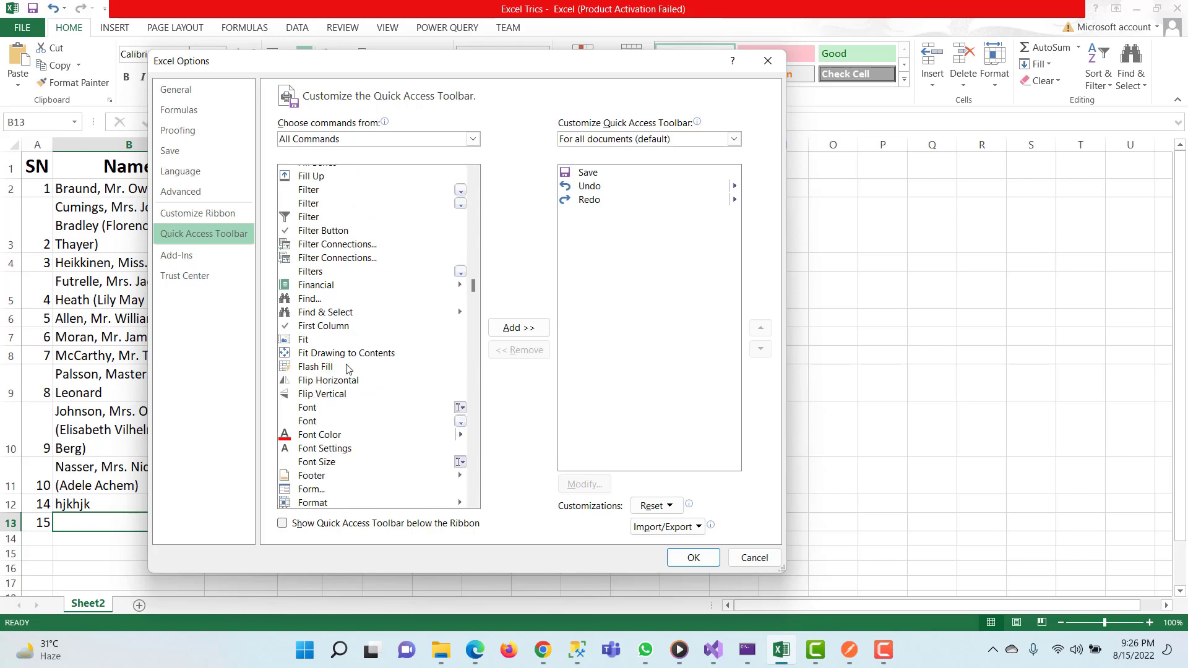
scroll(319, 448, "down", 2)
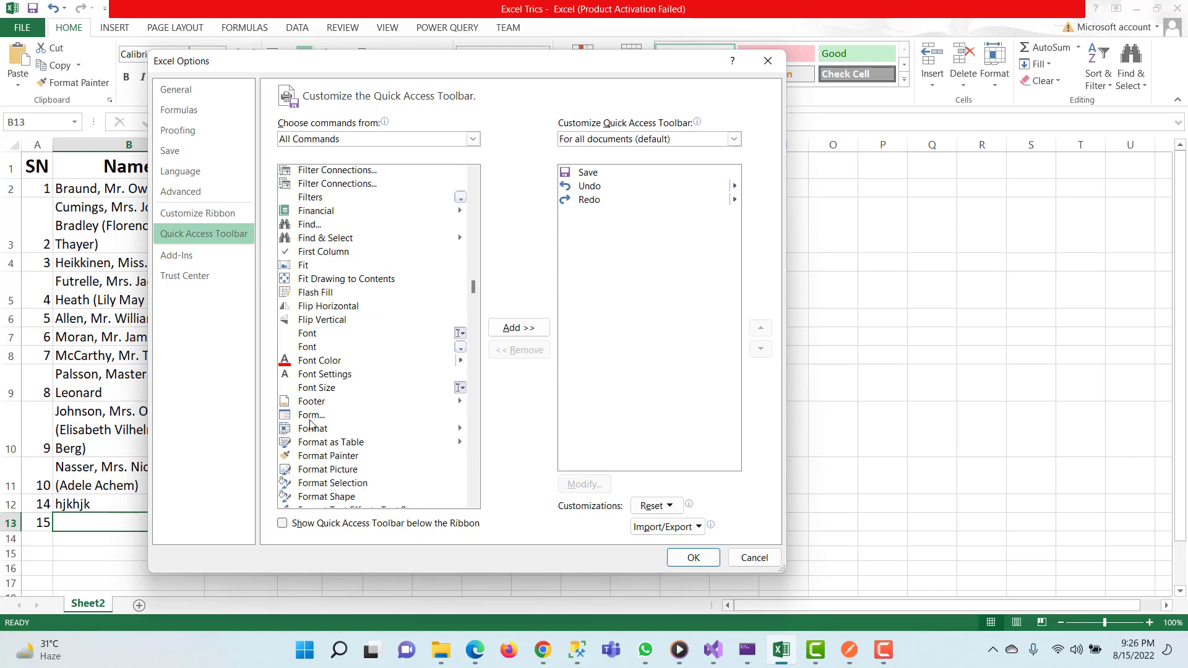
left_click(311, 416)
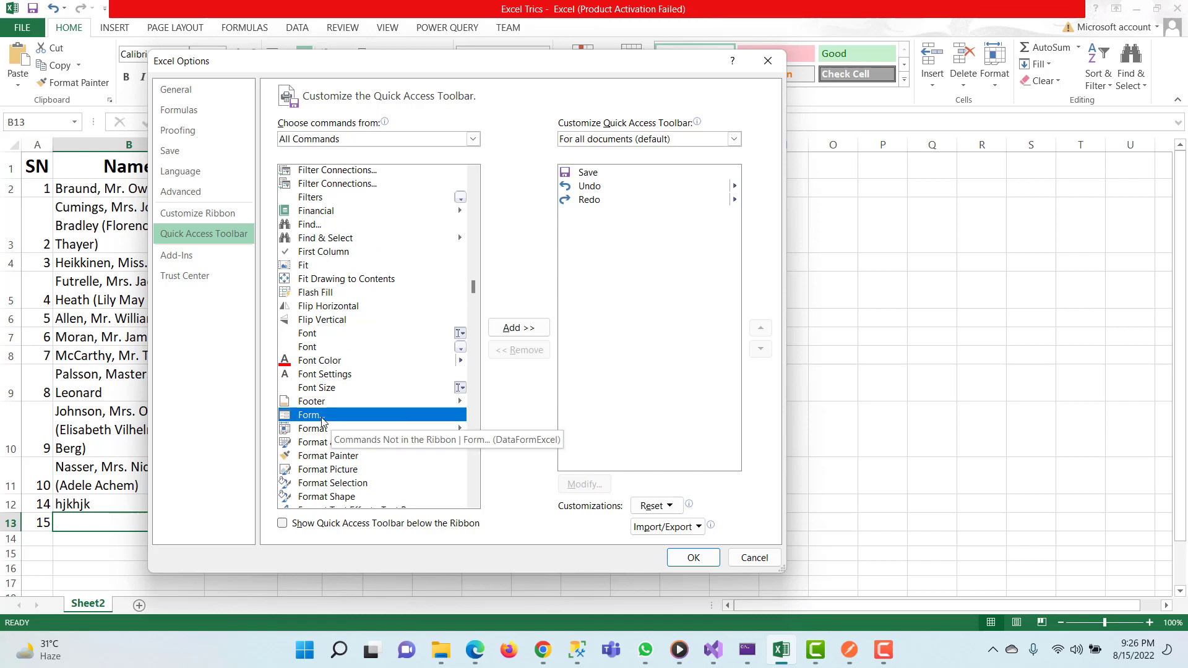
- Add Form to the toolbar list beside Save, Undo and Redo, and confirm with OK
left_click(519, 328)
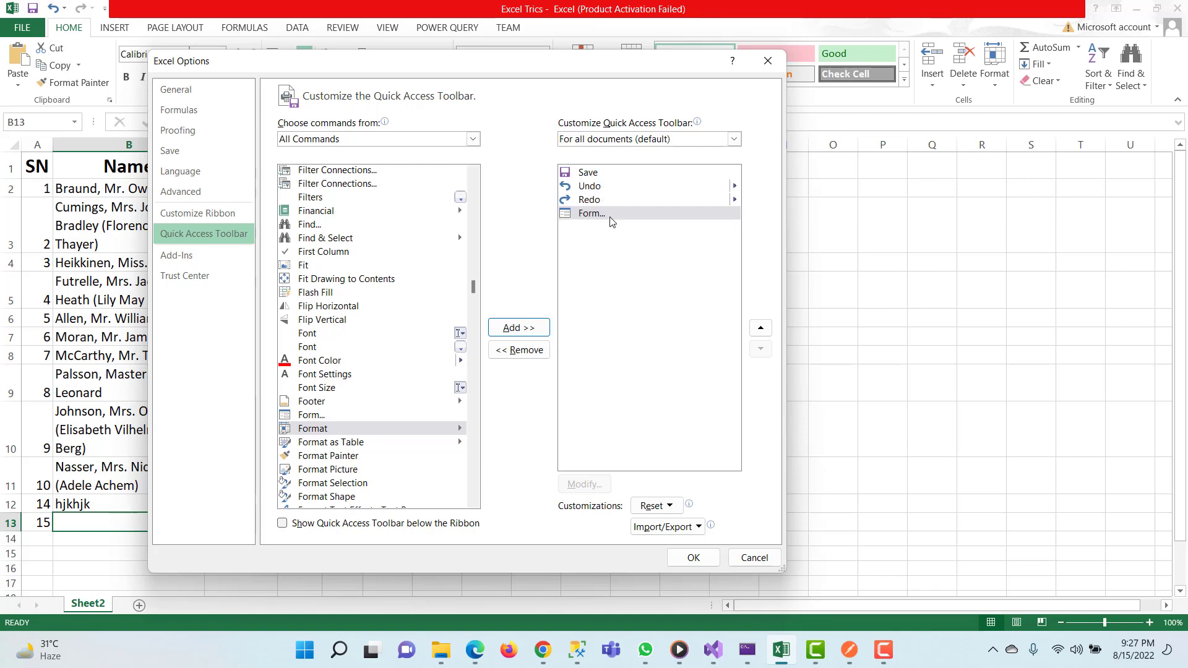
left_click(693, 558)
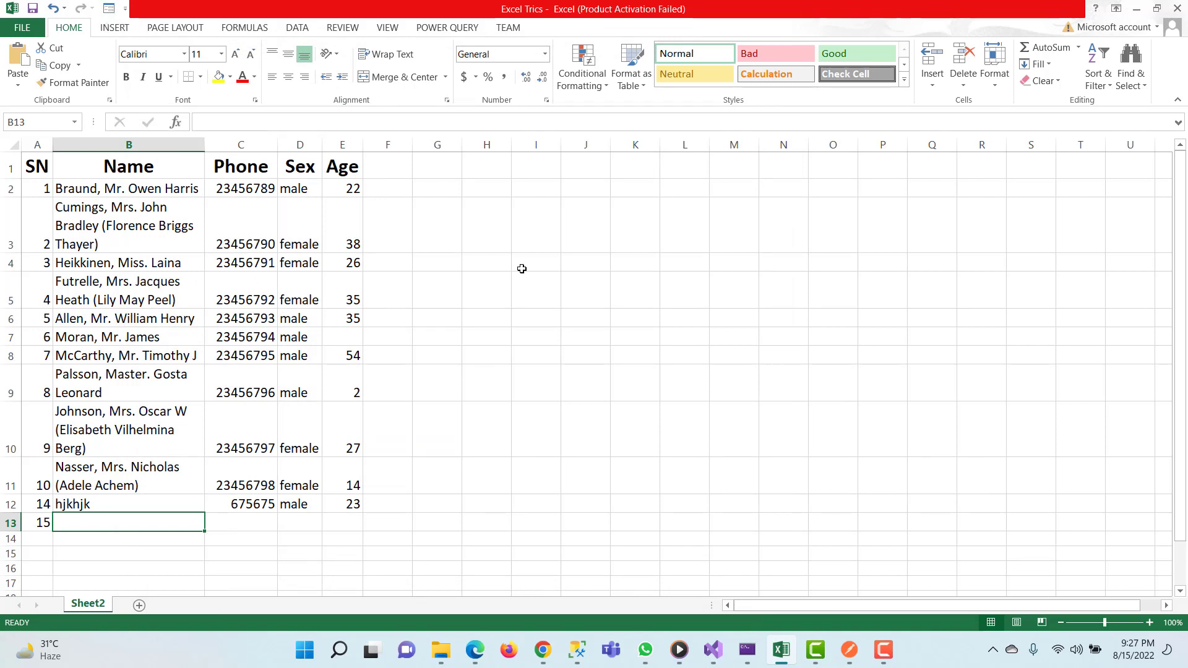
- Launch the Sheet2 data form, browse the records, and start a blank new record
left_click(108, 10)
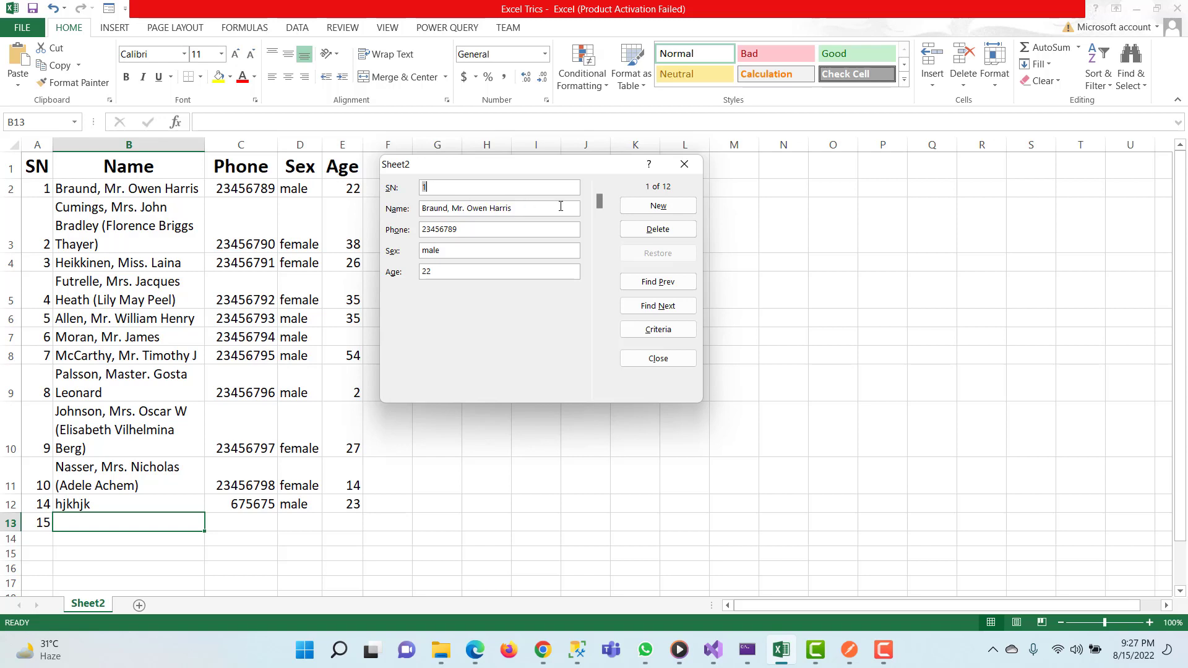
left_click(598, 392)
left_click(598, 391)
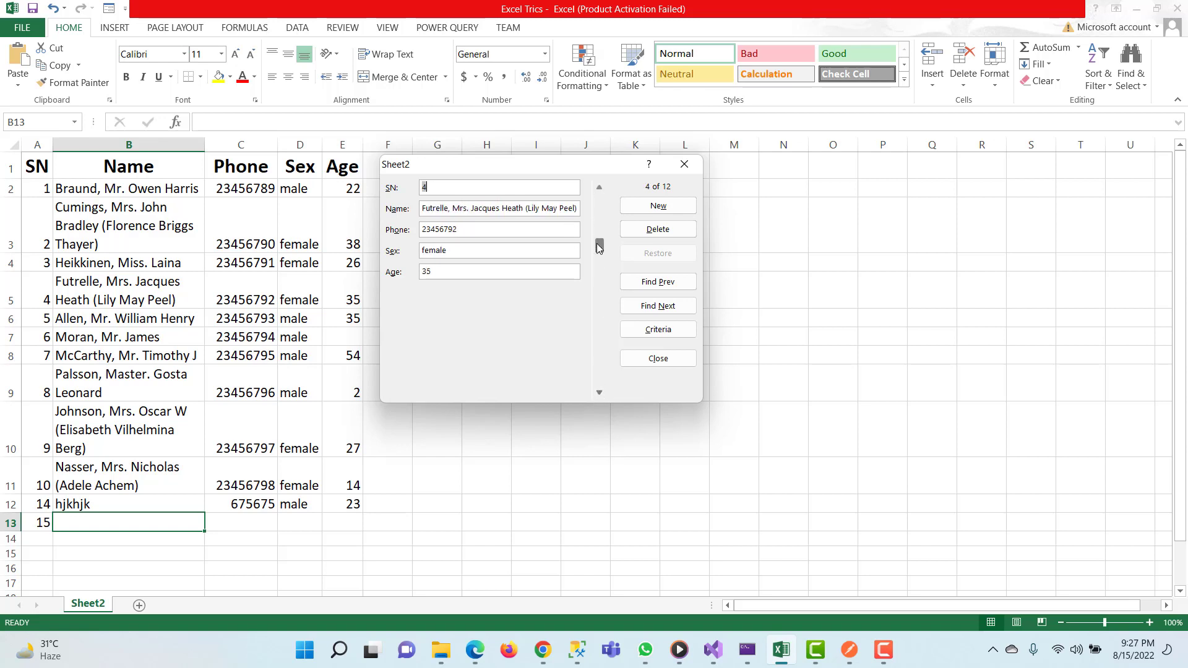
left_click(598, 187)
left_click(599, 187)
left_click(599, 186)
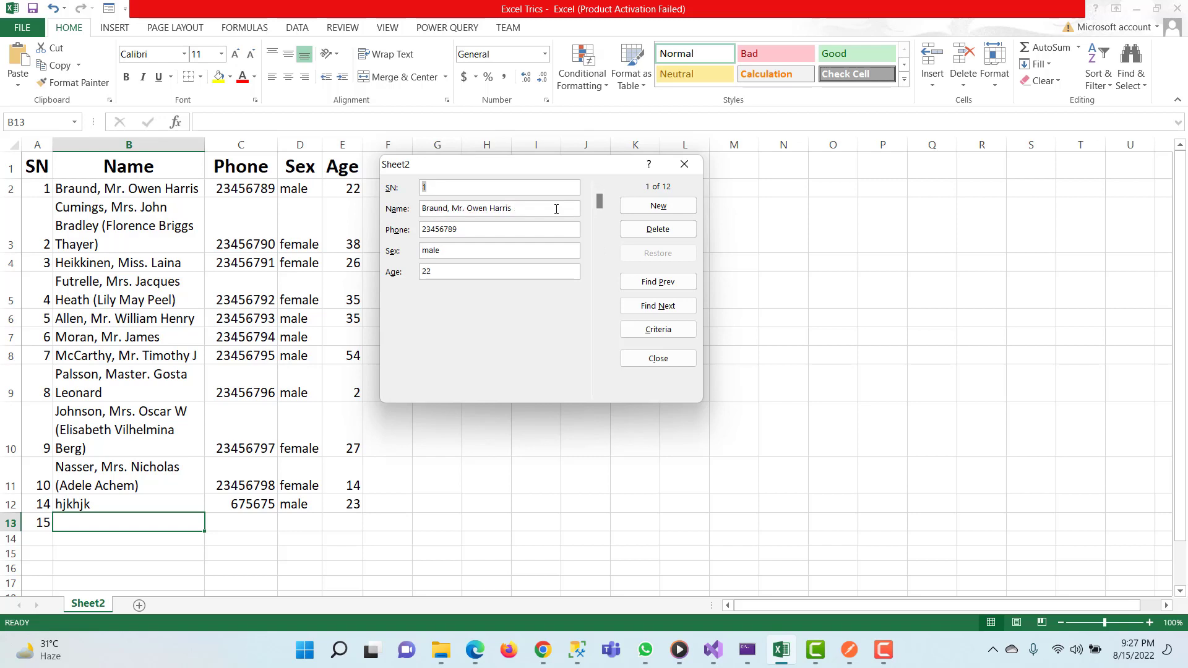
left_click(658, 206)
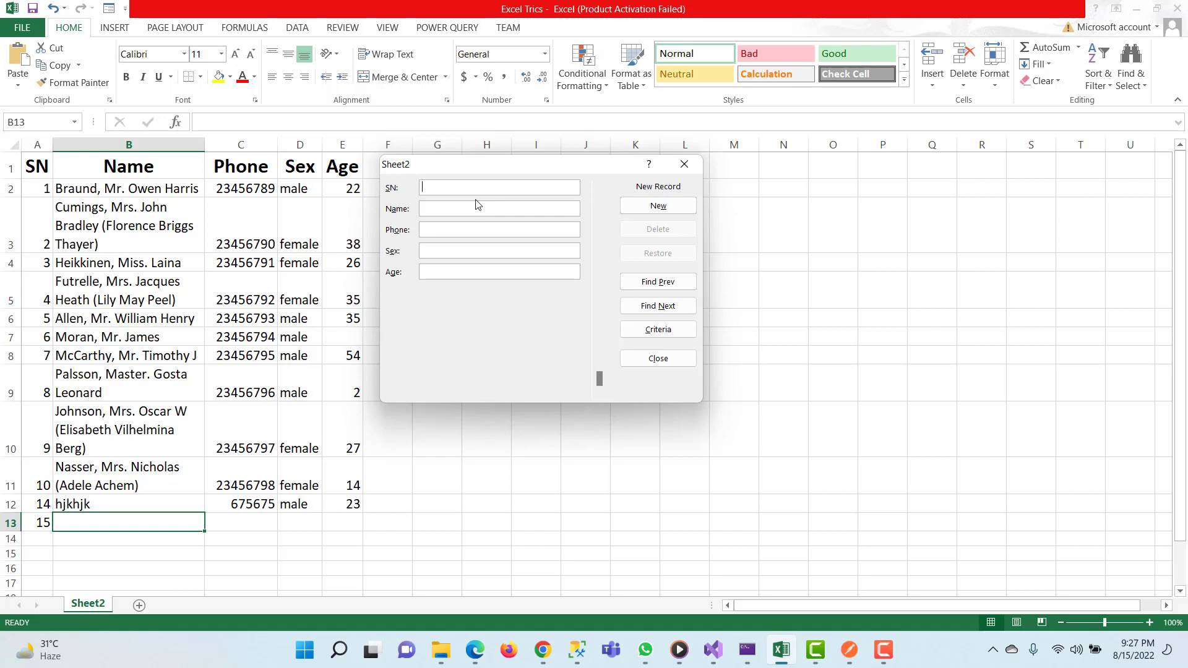
type("16")
type("jhjhkj")
- Fill the form with 16, jhjhkj, 767868, male, 23 and submit it
key("Tab")
type("76")
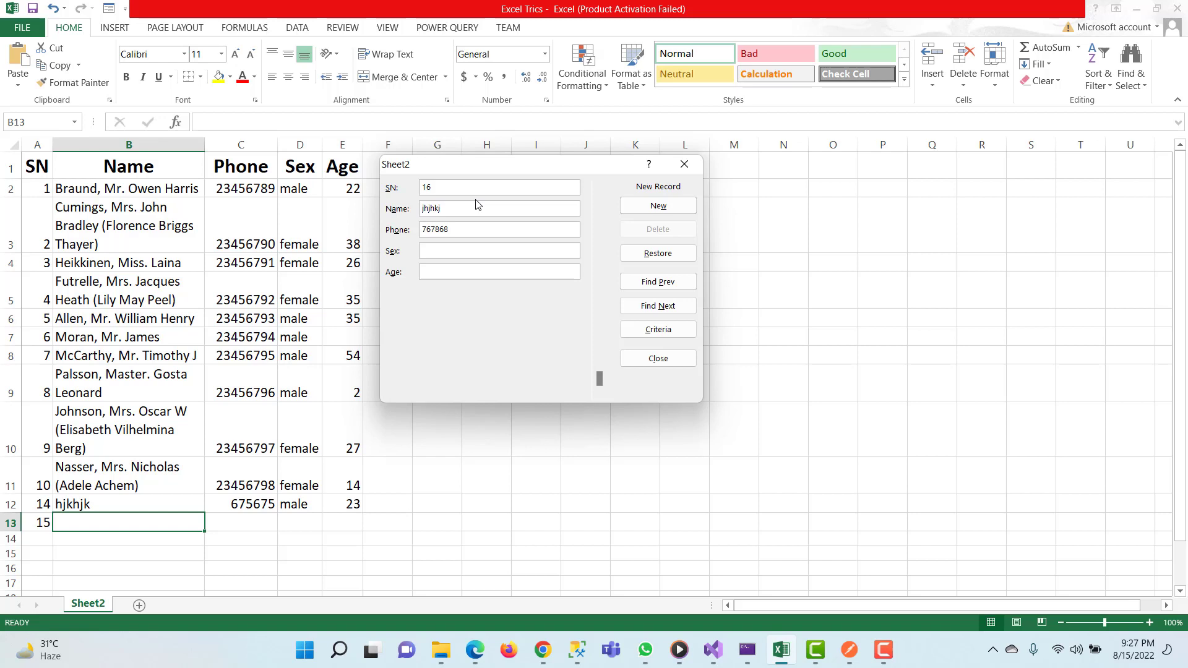
type("m")
type("23")
key("Return")
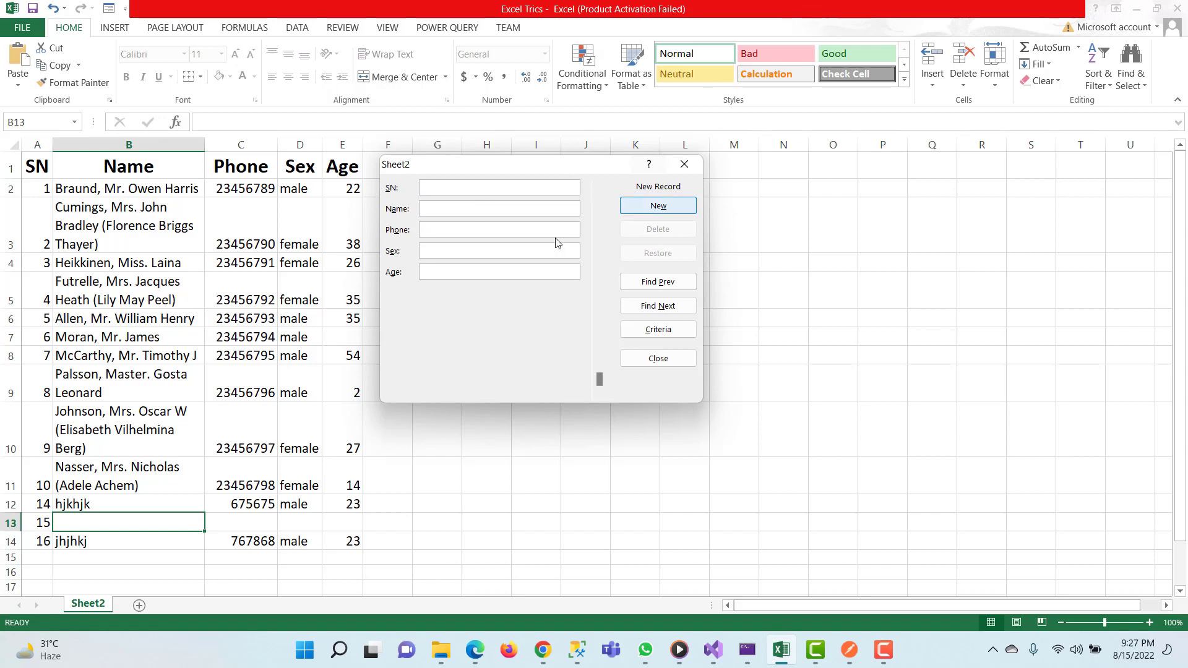